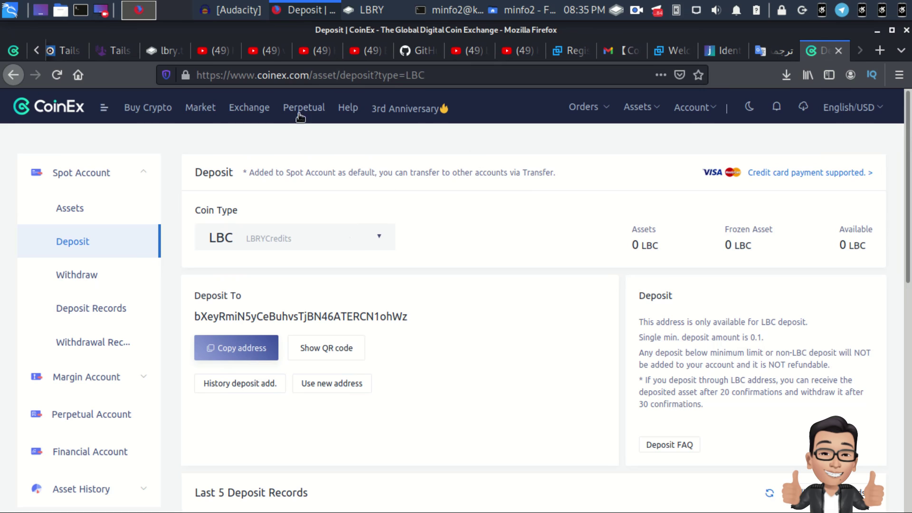
Bring up the LBRY wallet page showing 110.39254272 LBC available and 1.168 staked
click(361, 11)
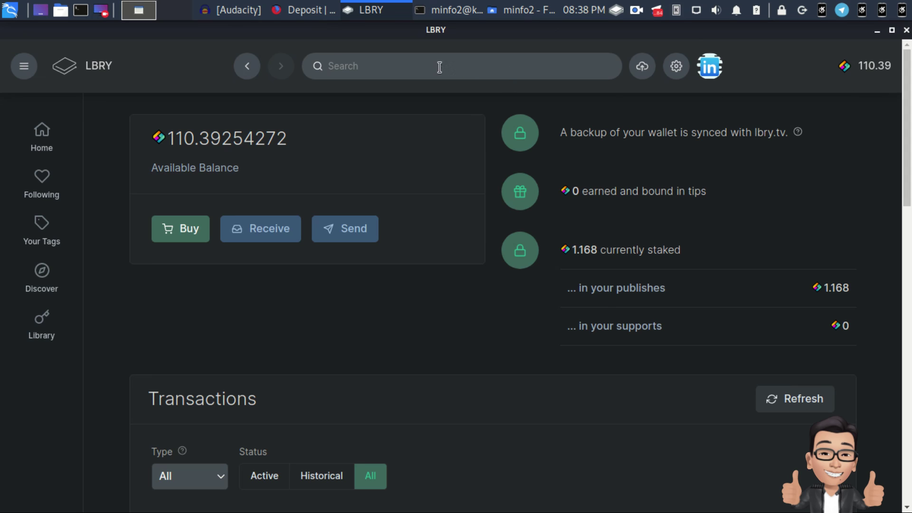
From the Firefox menu, open a new private window and search Google for 'coinex'
click(304, 9)
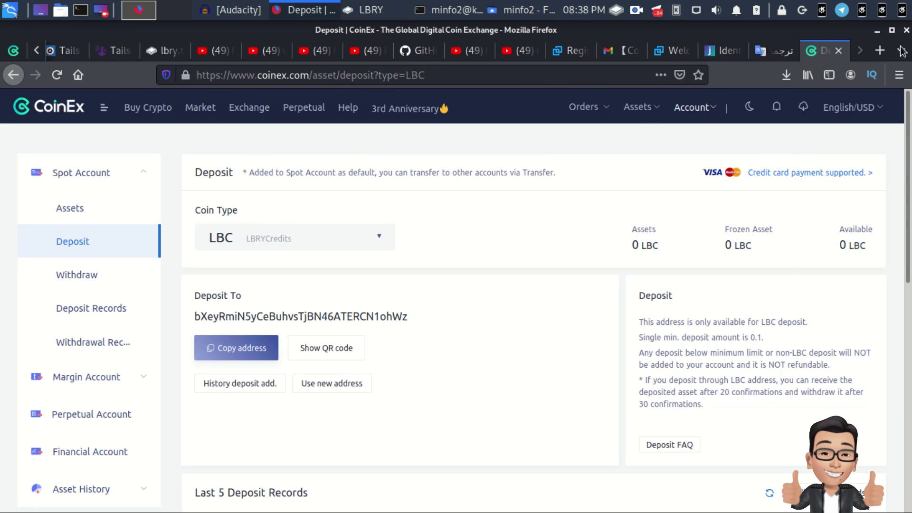
click(899, 75)
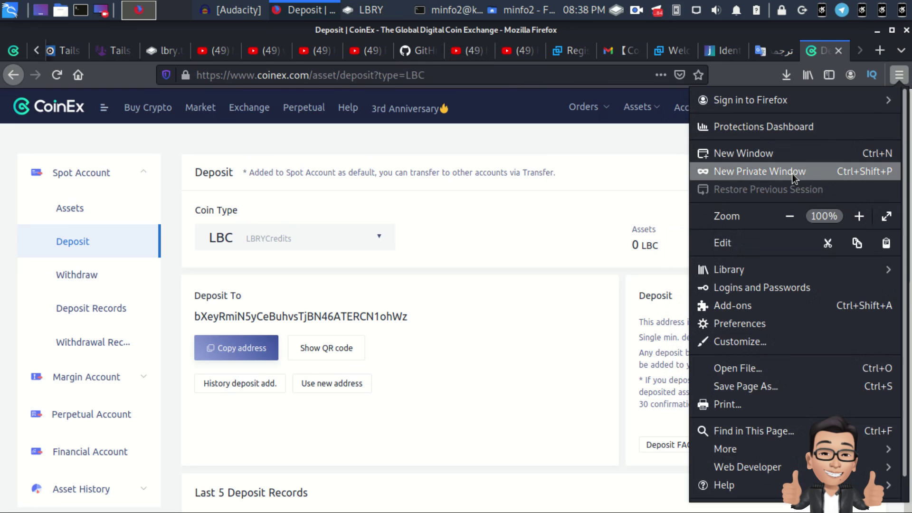
click(806, 172)
text(coinex)
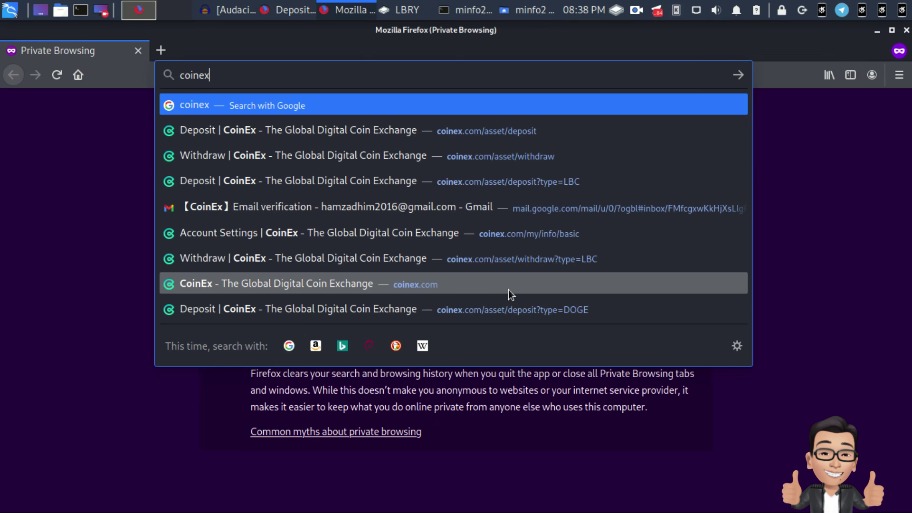
key(Return)
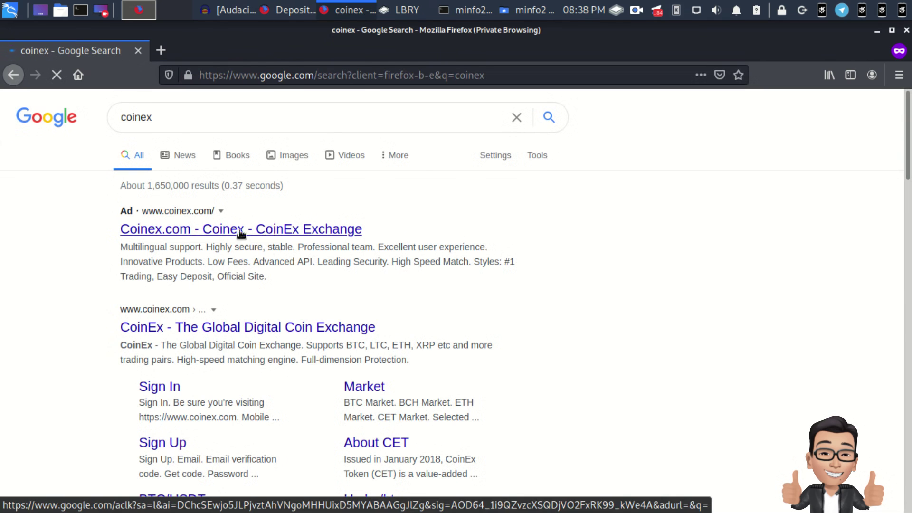
Open the CoinEx sign-up page and enter the new account's Gmail email address
click(171, 231)
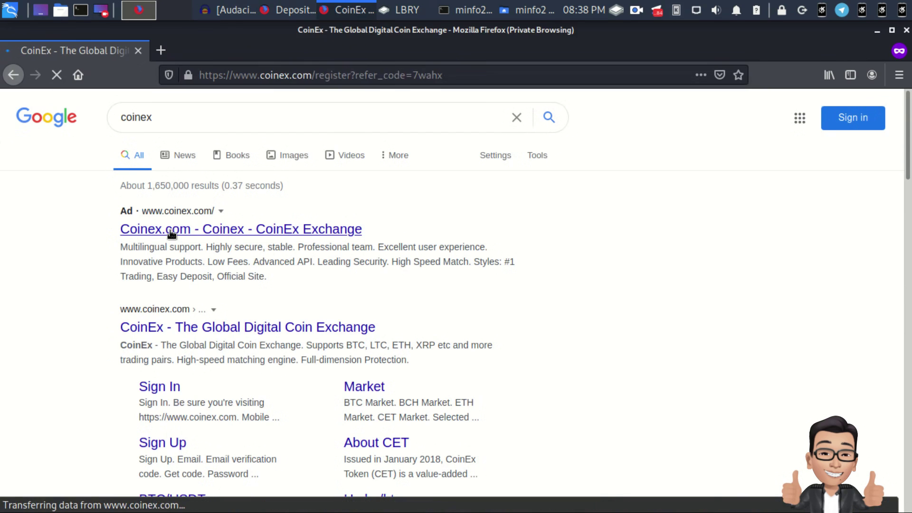
click(401, 220)
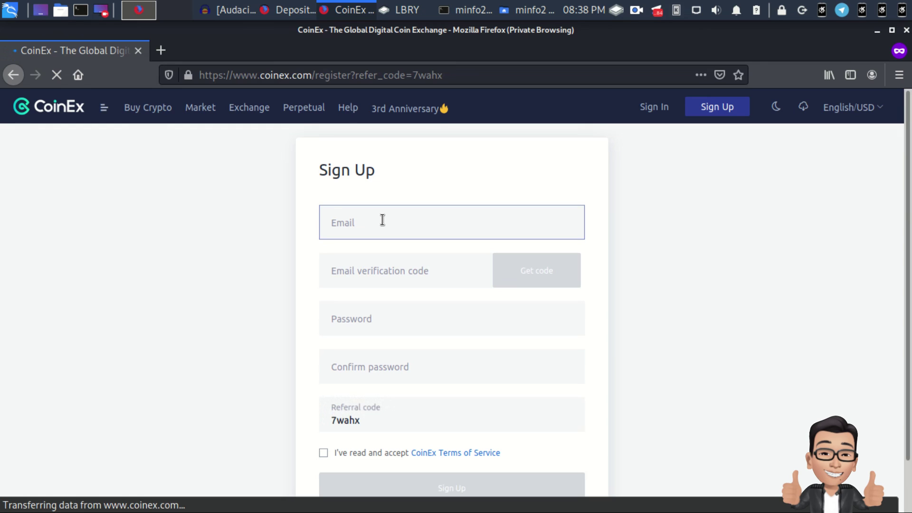
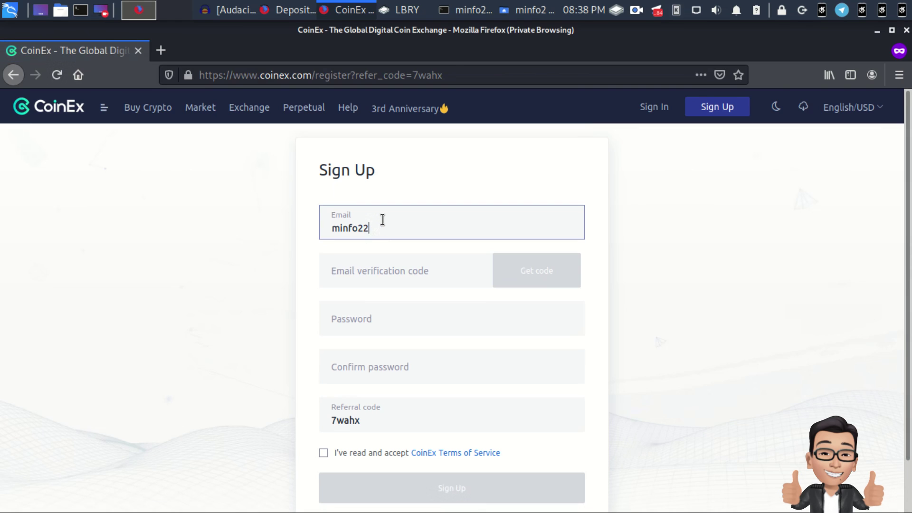
key(Tab)
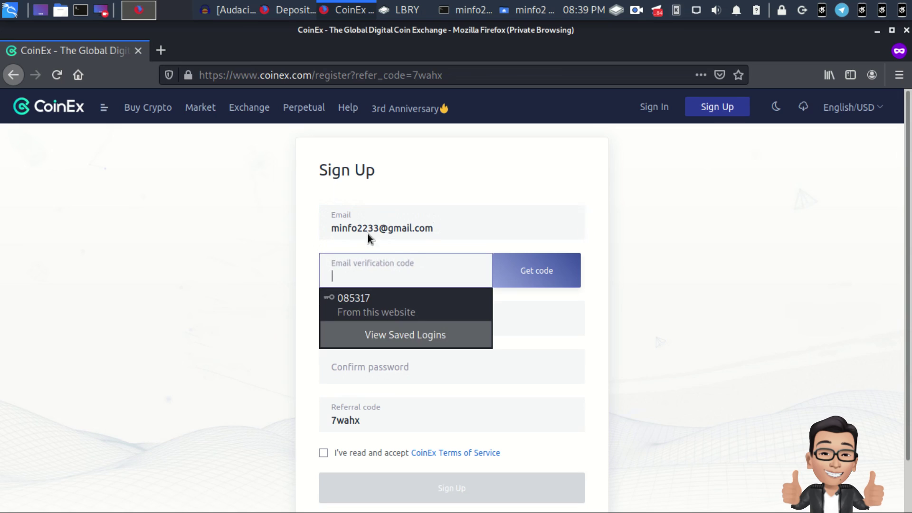
Request the email verification code, accept the Terms of Service and submit sign-up
click(541, 271)
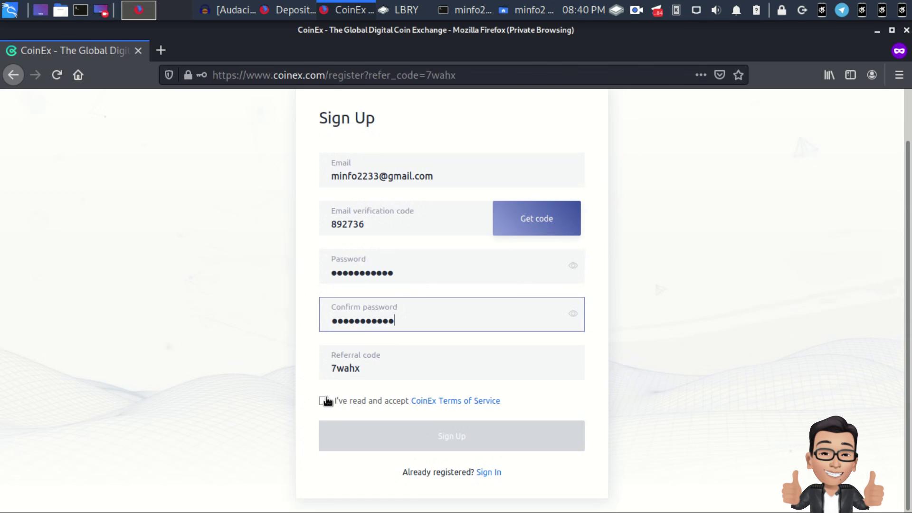
click(325, 401)
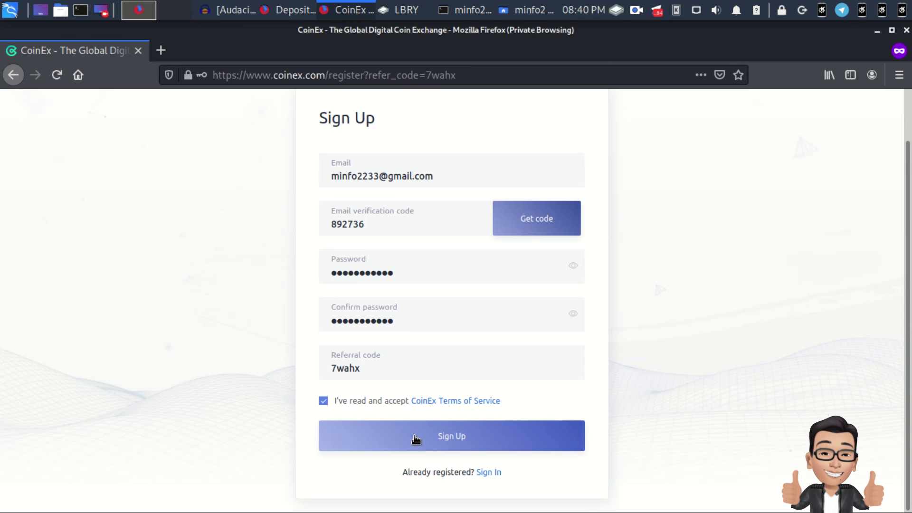
click(412, 442)
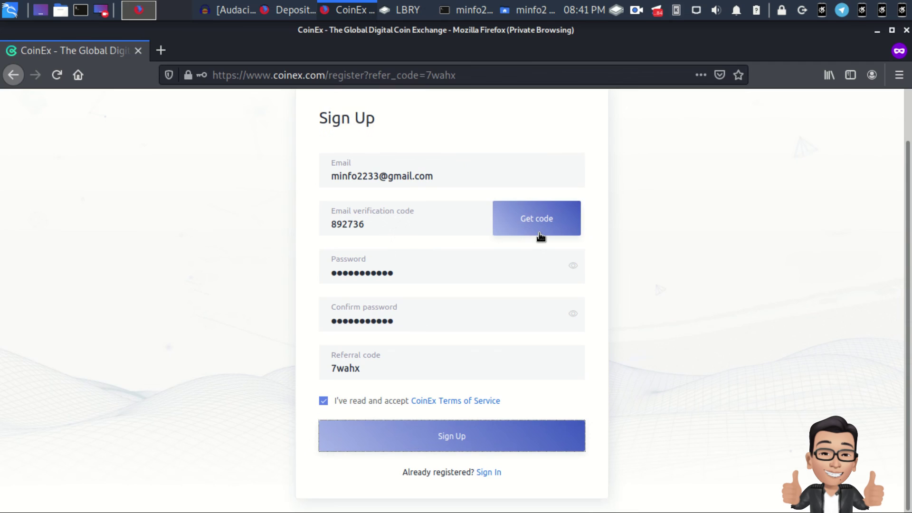
Correct the last digit of the verification code and resubmit the sign-up form
click(411, 233)
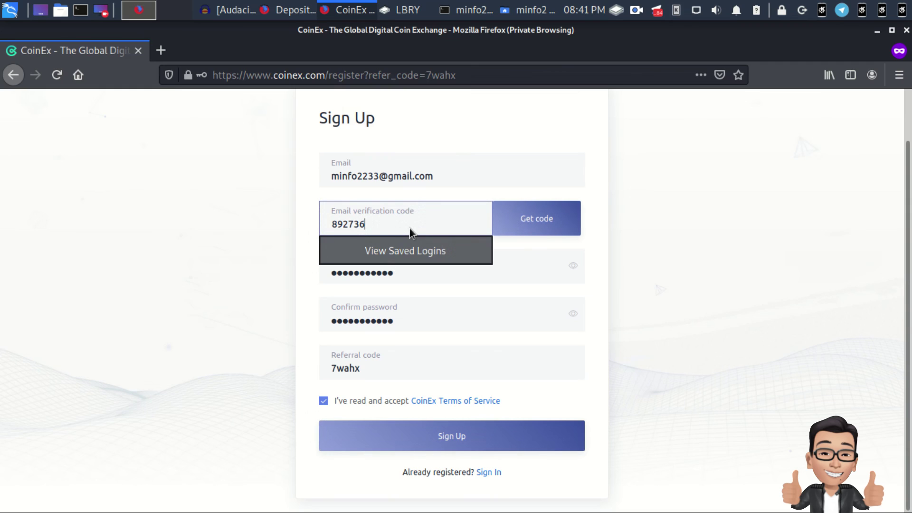
key(BackSpace)
text(5)
click(450, 433)
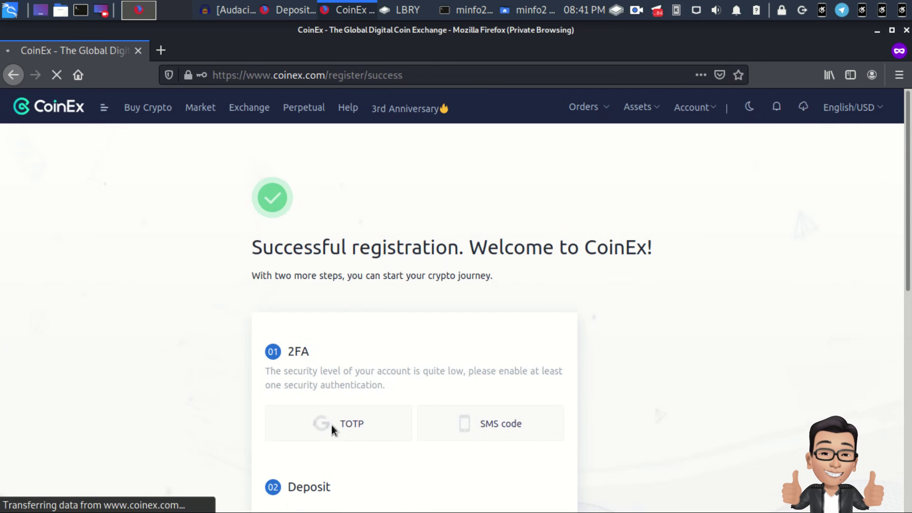
Choose SMS code under 2FA and send the Bind mobile email verification code
scroll(332, 428, down, 3)
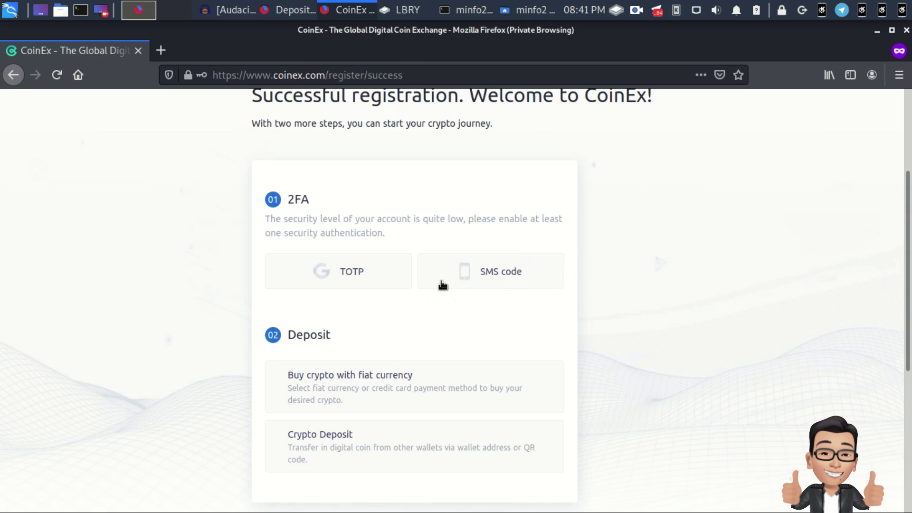
click(468, 275)
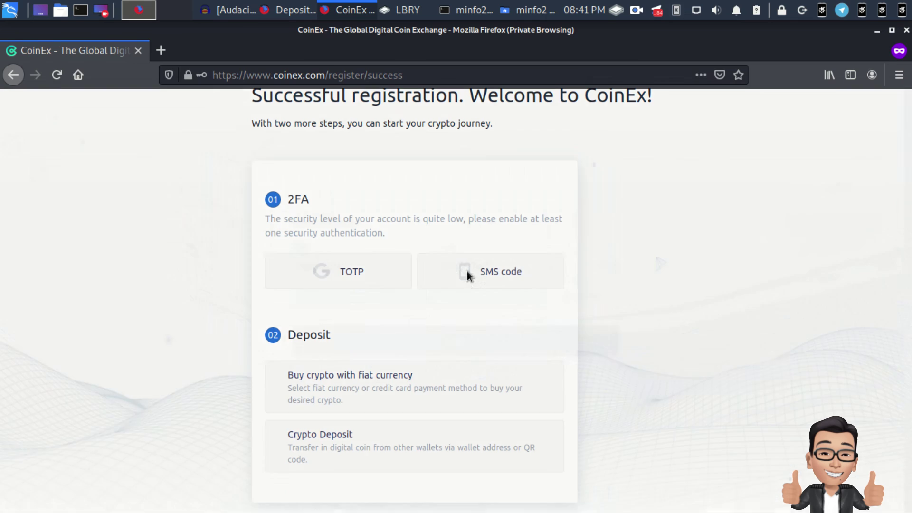
click(588, 320)
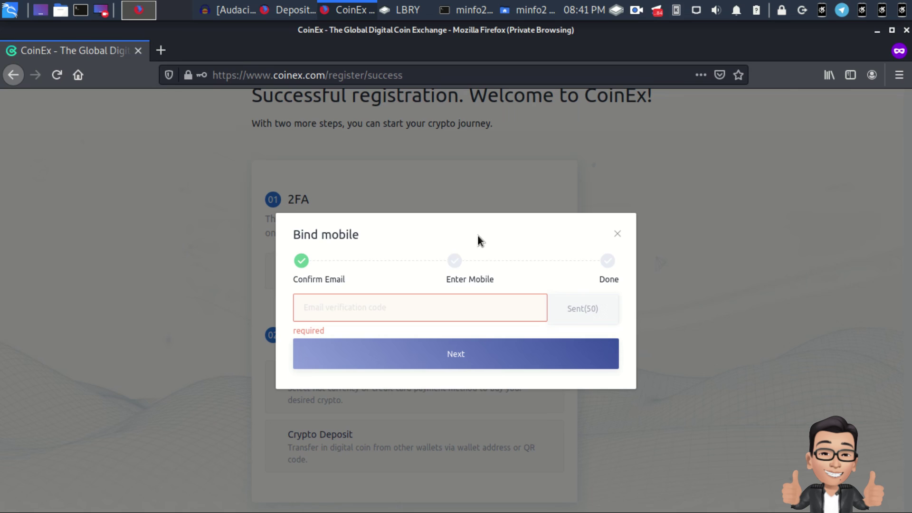
Enter the emailed verification code and continue to the mobile number step
click(480, 316)
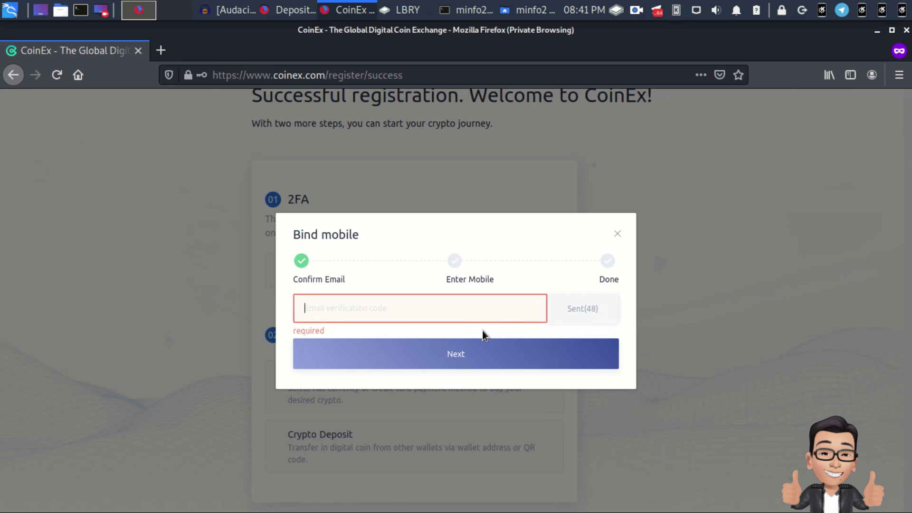
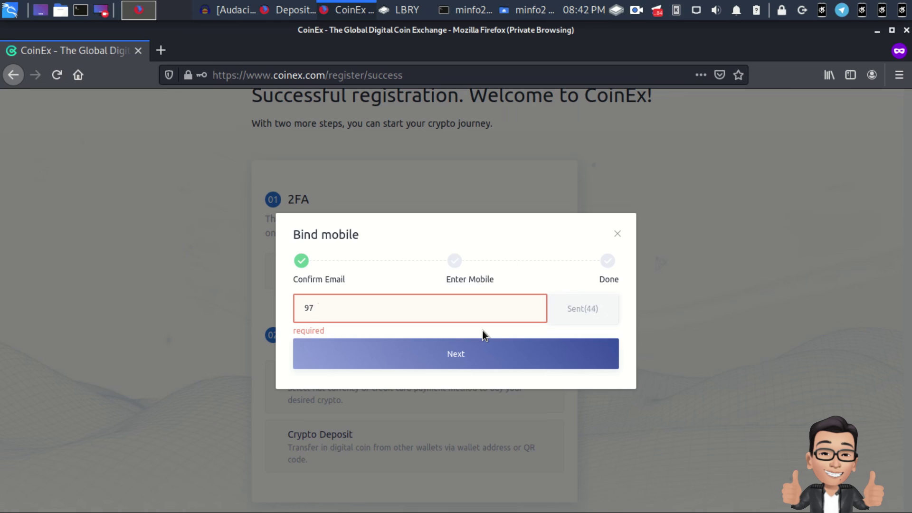
click(460, 350)
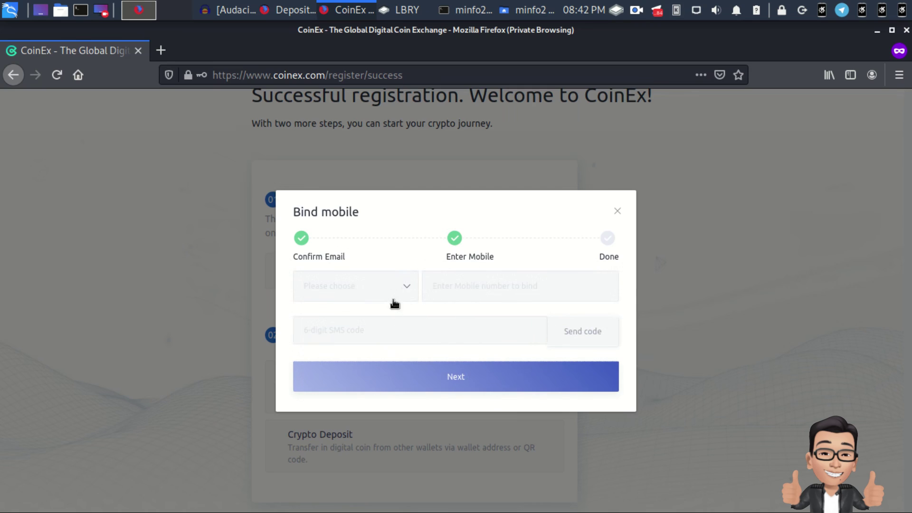
Pick the country calling code, enter the mobile number and request an SMS code
click(410, 287)
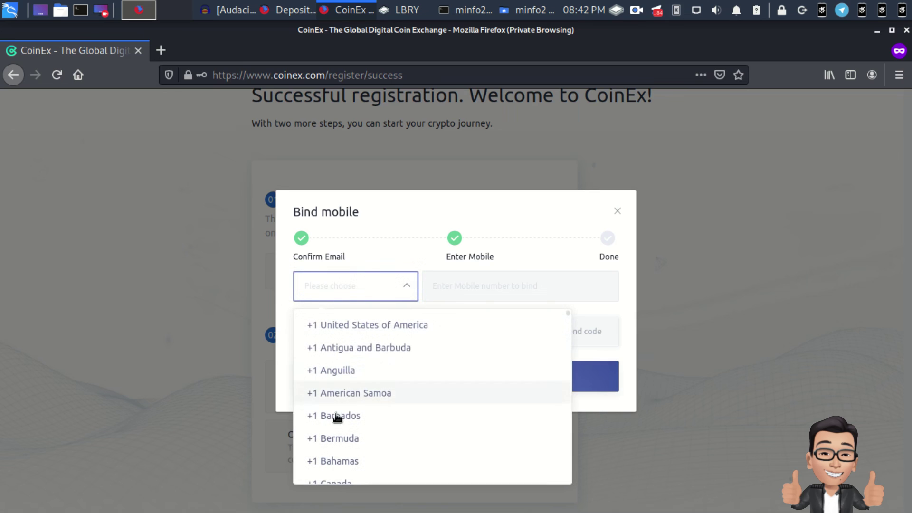
scroll(340, 415, down, 15)
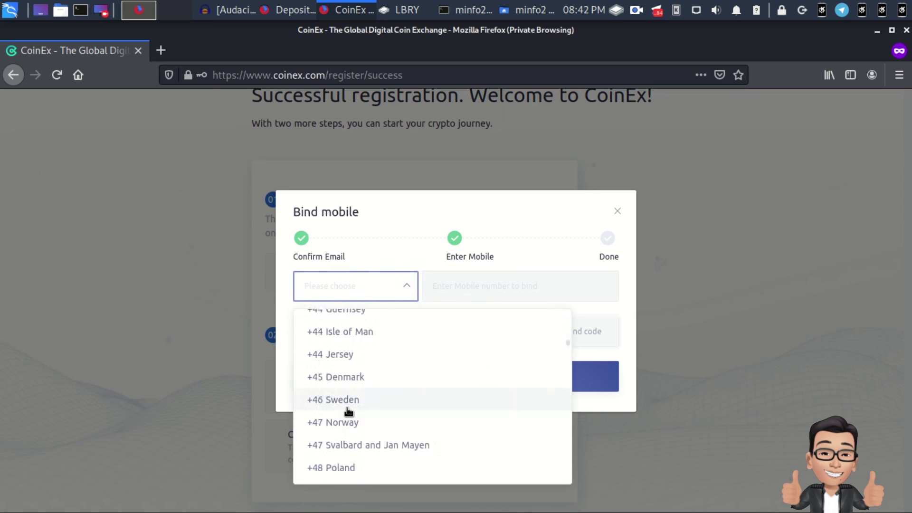
scroll(354, 418, down, 20)
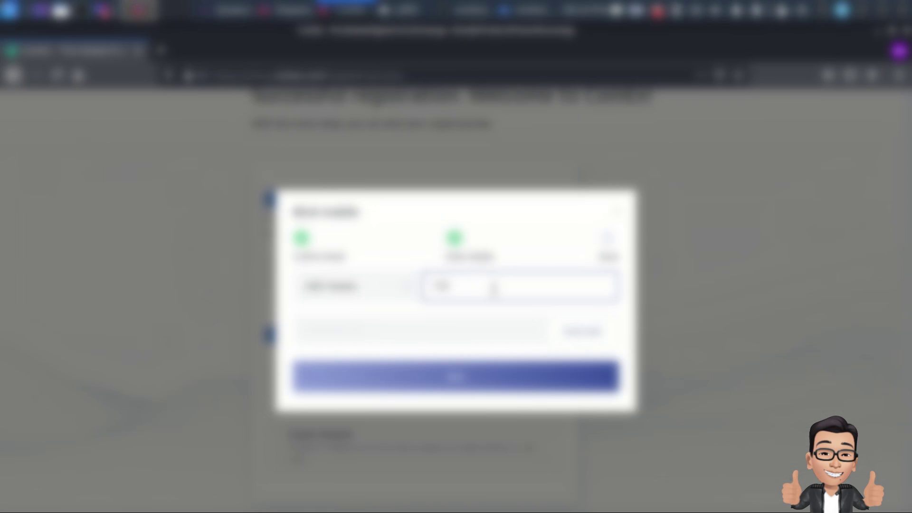
text(123456)
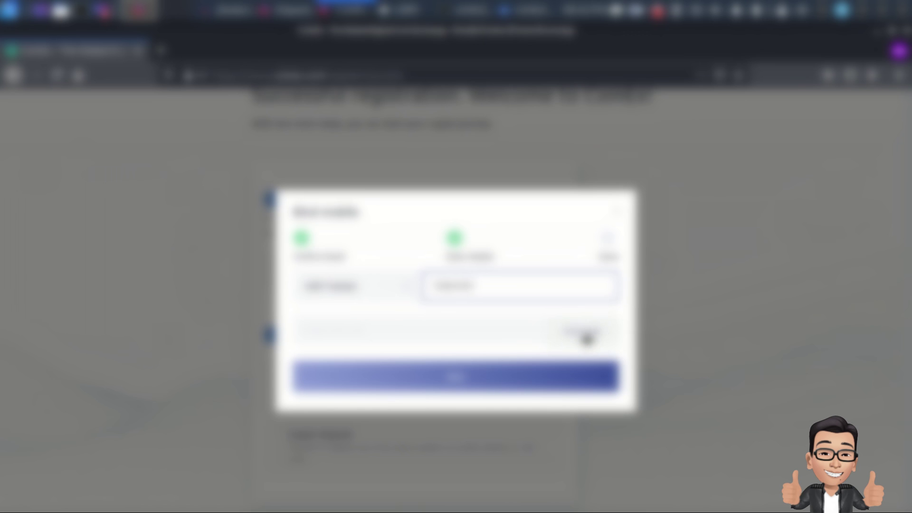
click(587, 338)
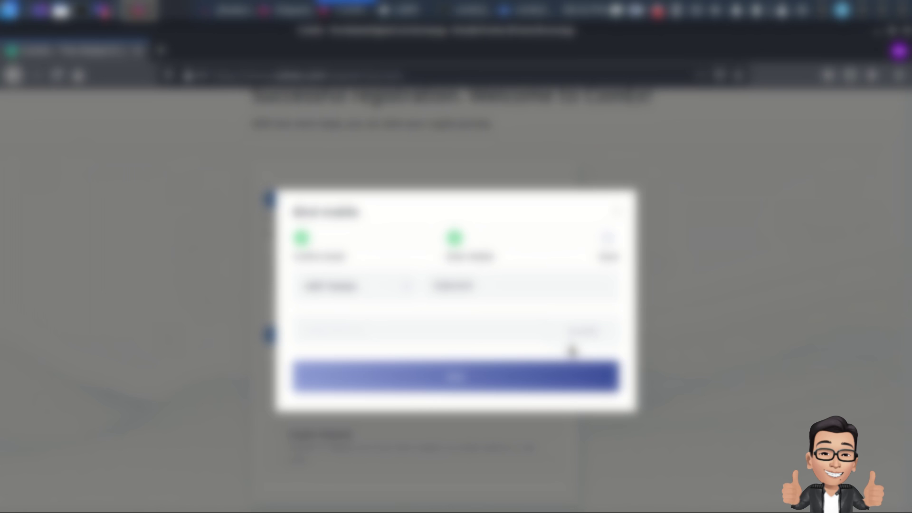
Enter the SMS code to finish binding, then close the success dialog
click(517, 338)
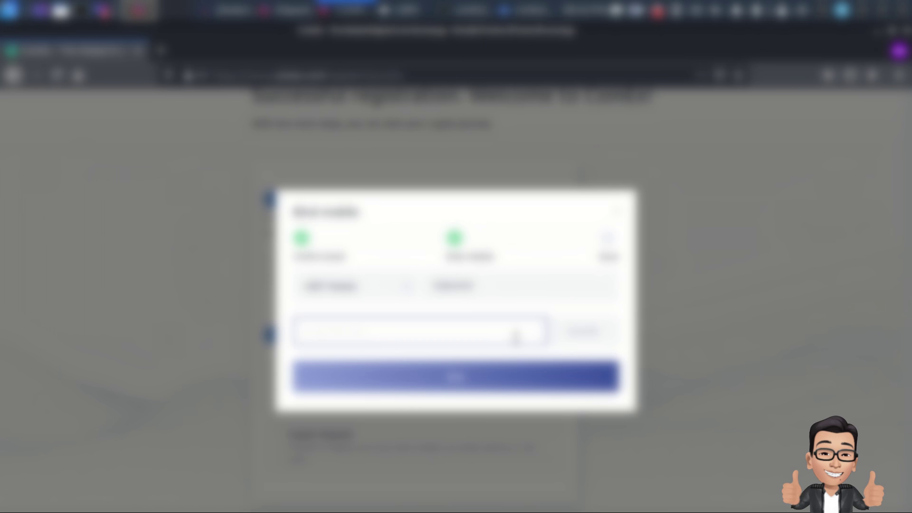
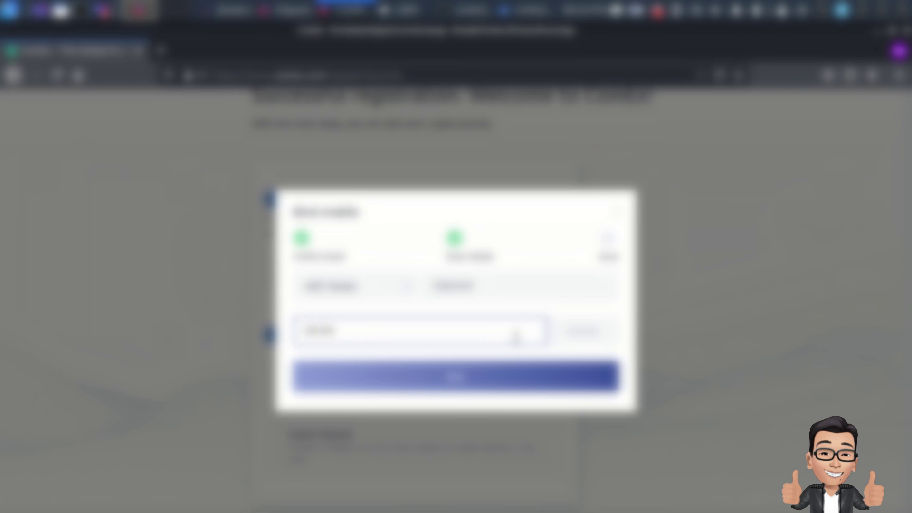
click(449, 386)
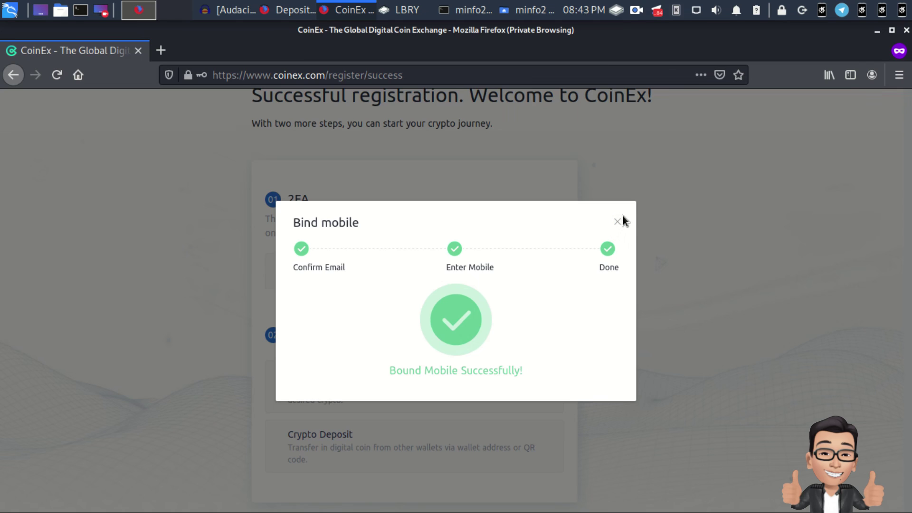
click(618, 221)
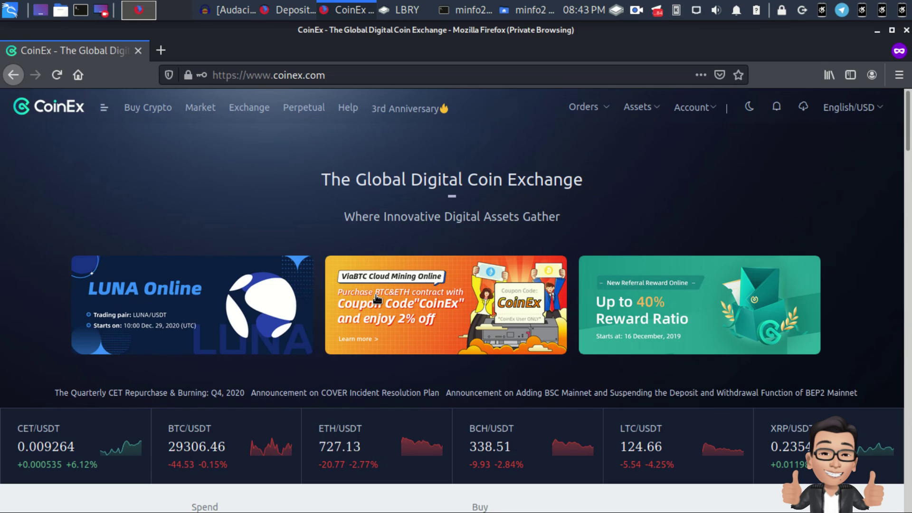
Open the Assets Deposit page and select LBC (LBRYCredits) as the coin
click(638, 108)
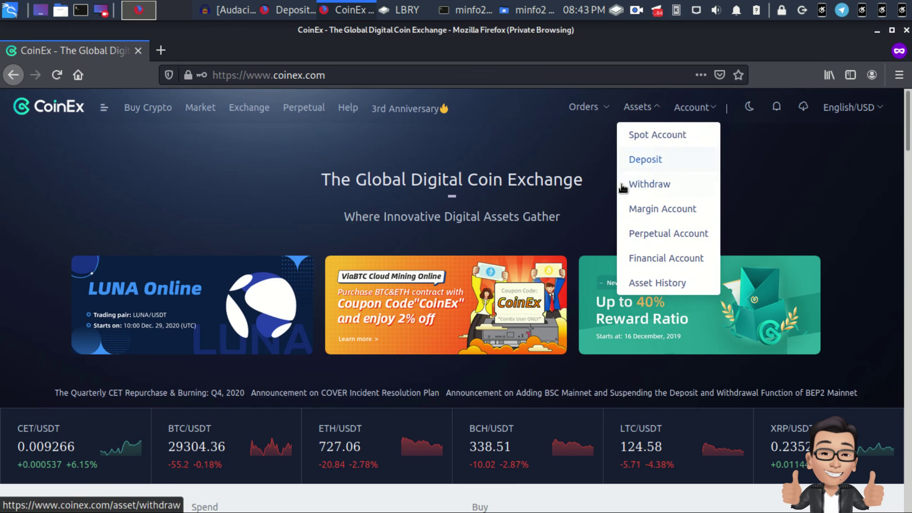
click(650, 184)
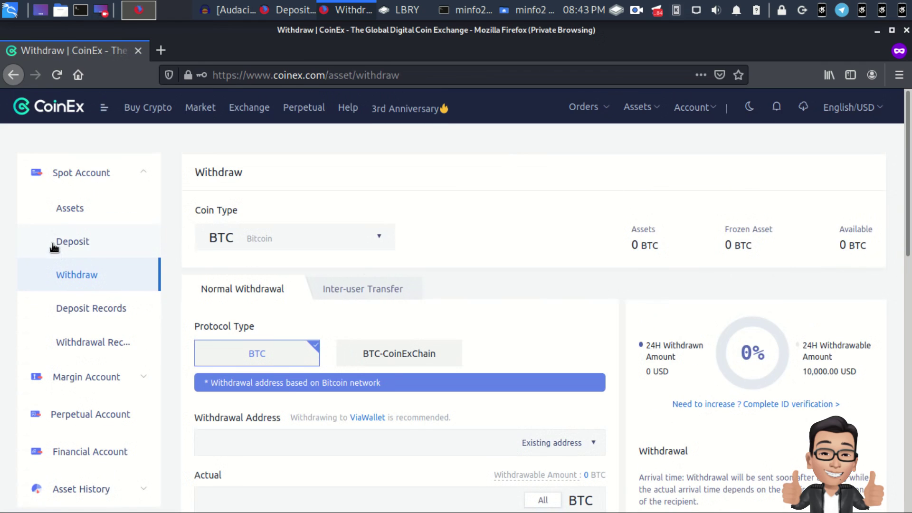
click(69, 242)
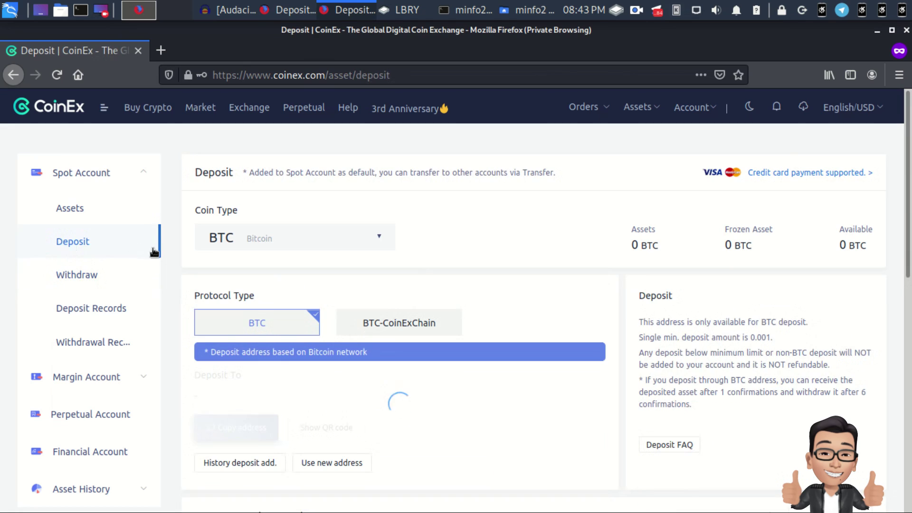
click(284, 238)
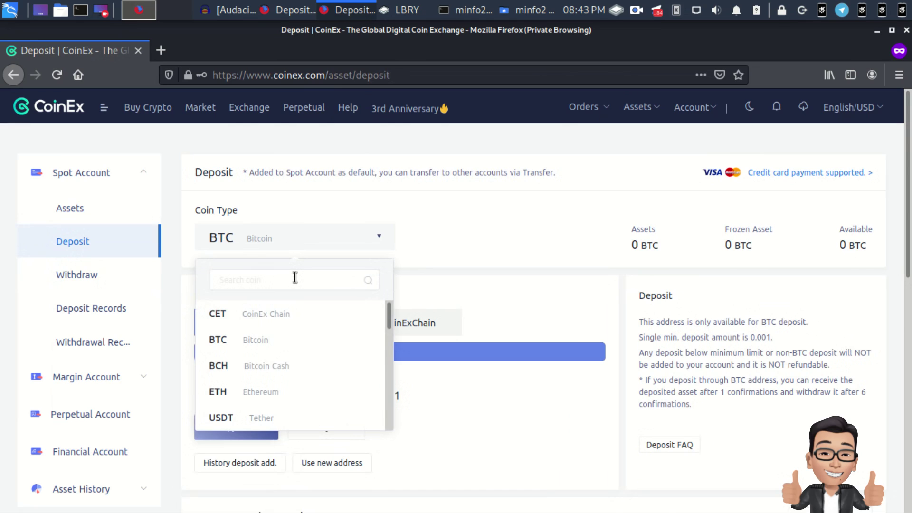
scroll(320, 346, down, 5)
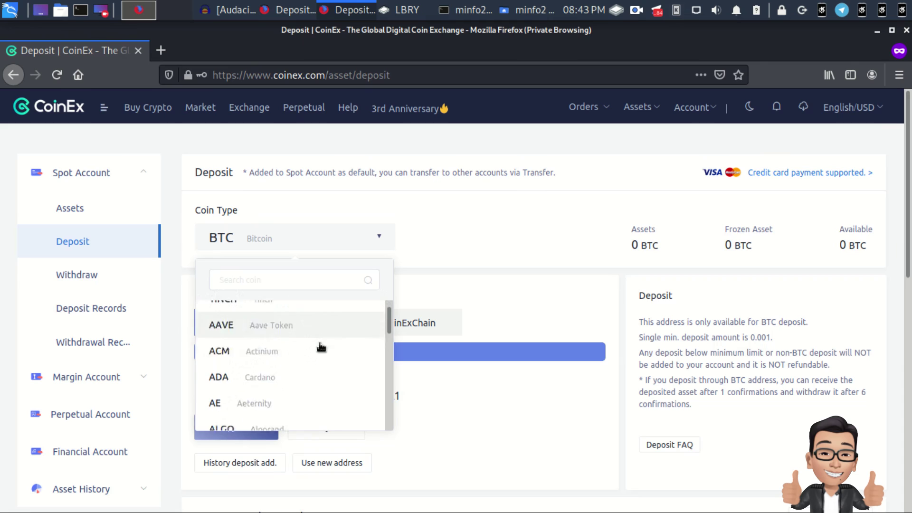
scroll(328, 348, down, 6)
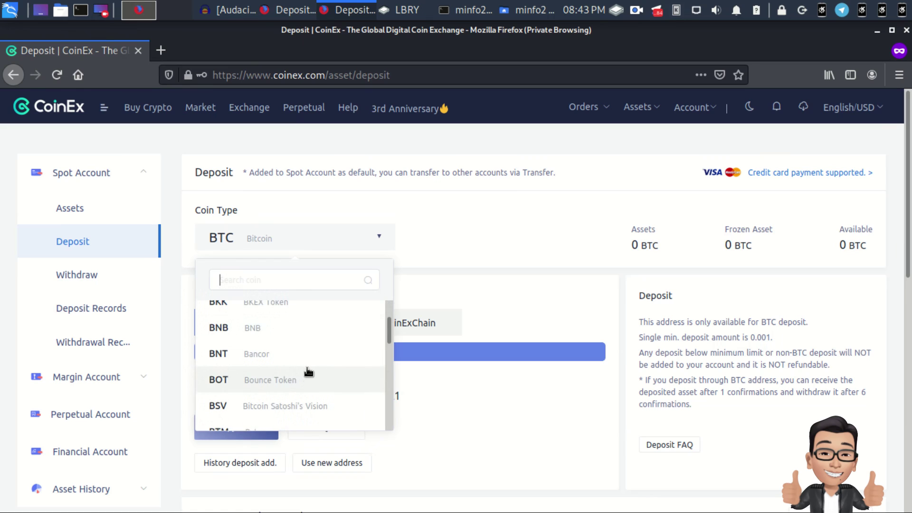
text(LBC)
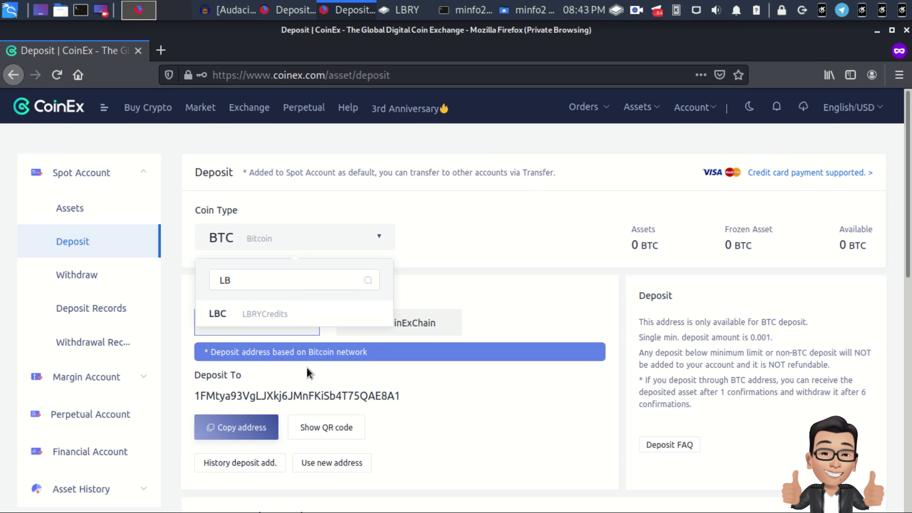
click(252, 316)
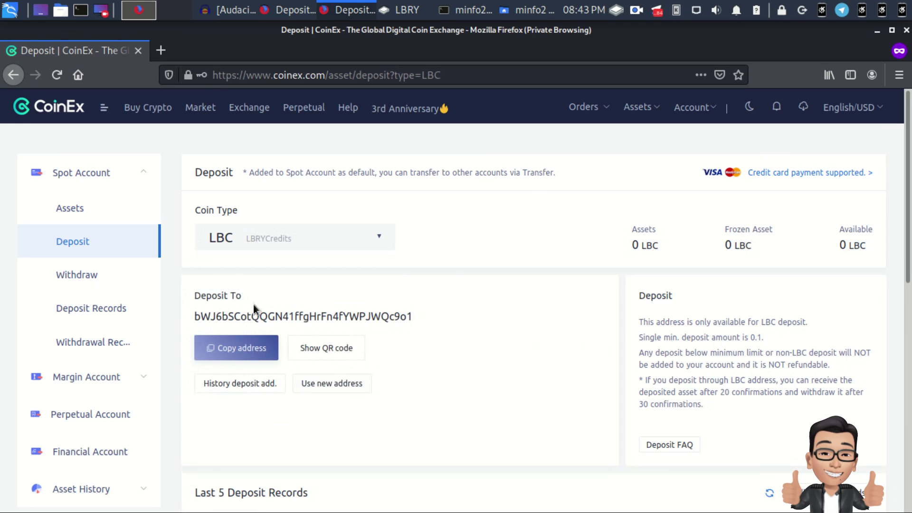
Copy the LBC deposit address, then briefly check the LBRY wallet and minimize it
click(230, 354)
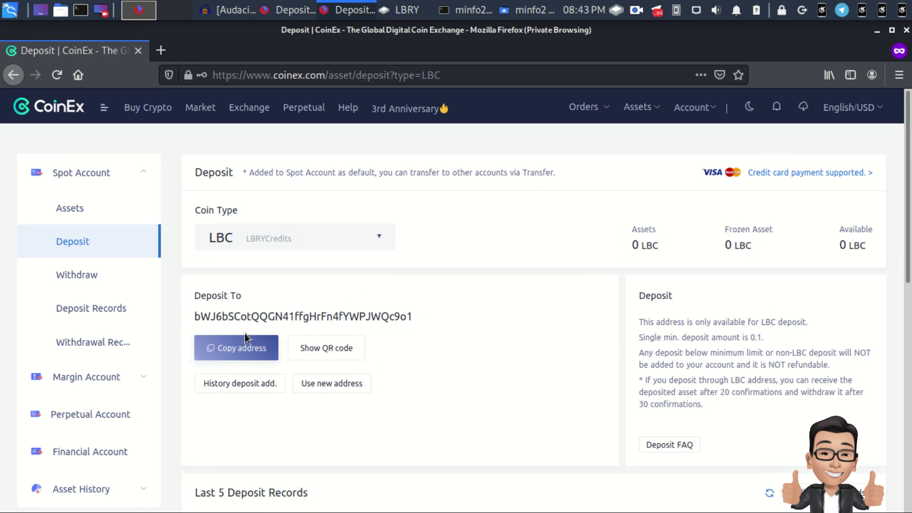
click(245, 360)
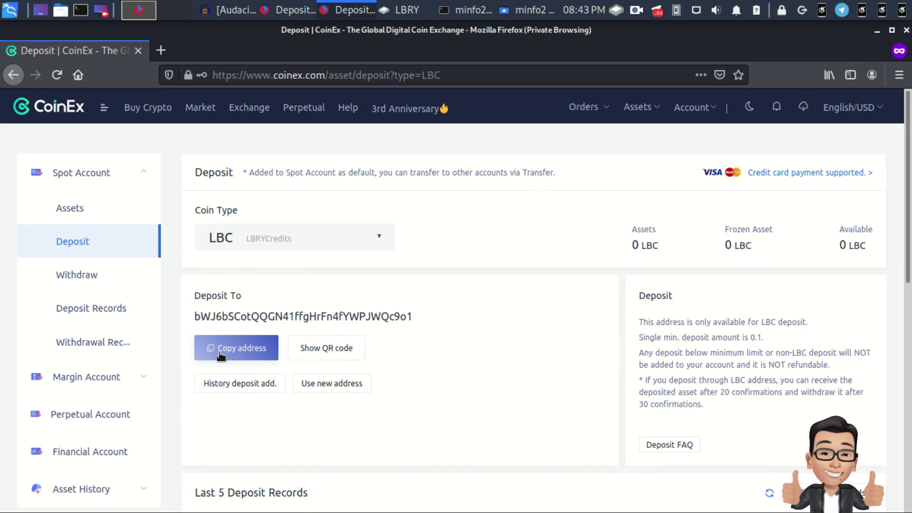
click(222, 352)
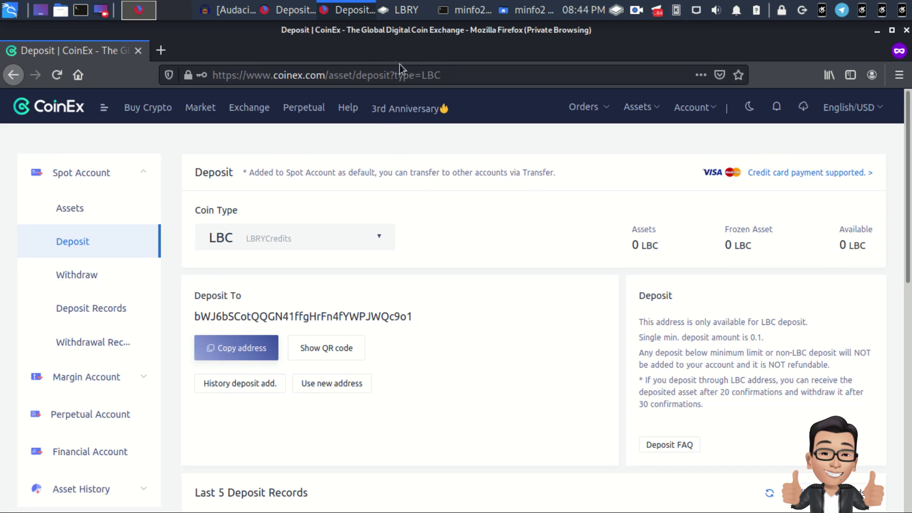
click(405, 10)
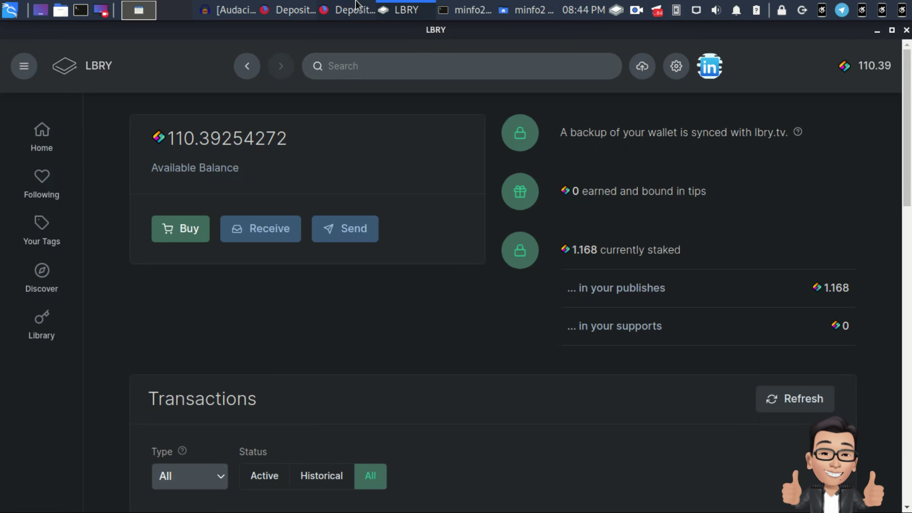
click(418, 9)
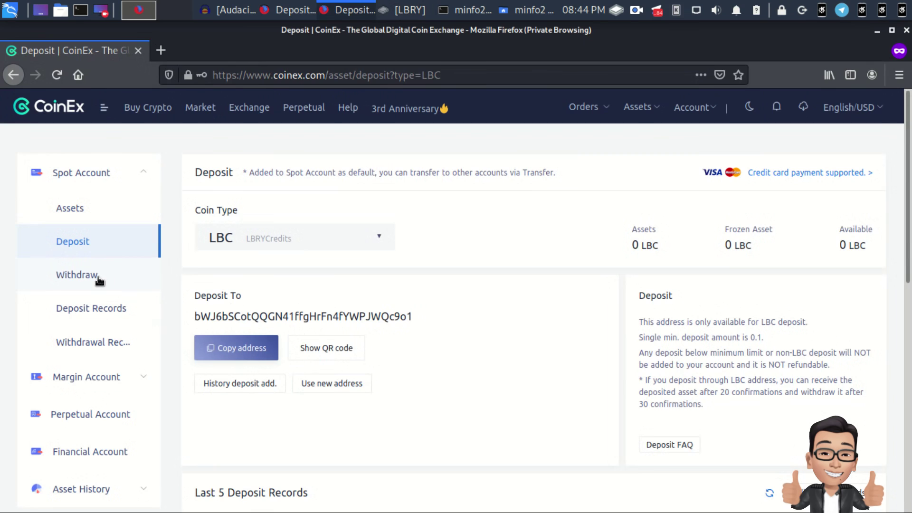
Browse the Withdraw coin list without choosing, then view the empty Deposit and Withdrawal Records
click(69, 271)
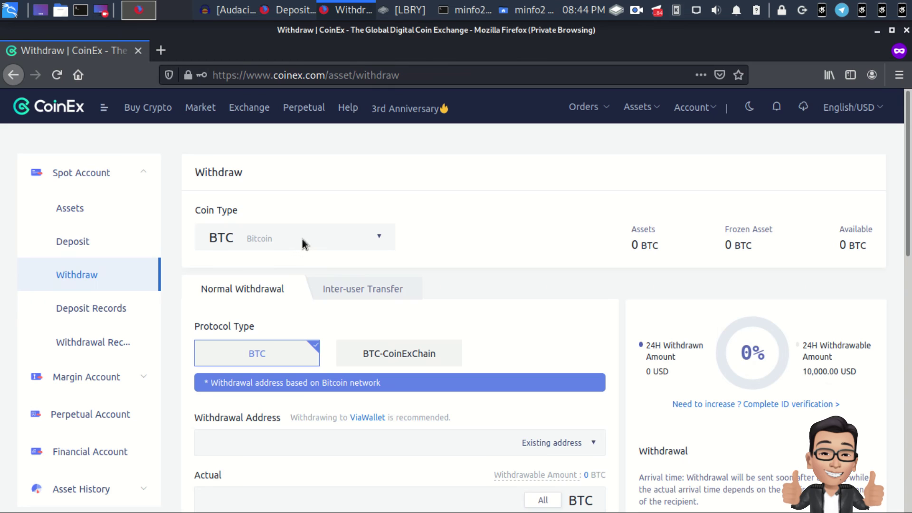
click(302, 238)
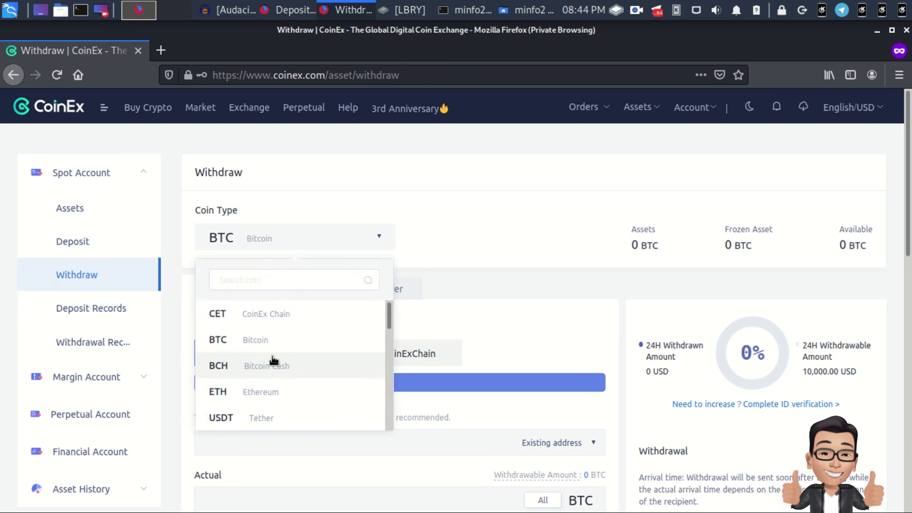
scroll(275, 363, down, 10)
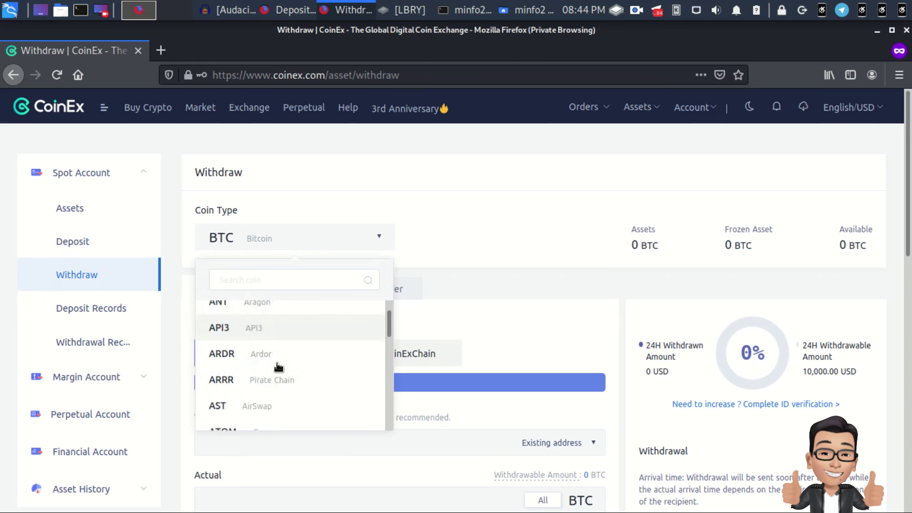
scroll(278, 367, down, 3)
scroll(279, 367, down, 12)
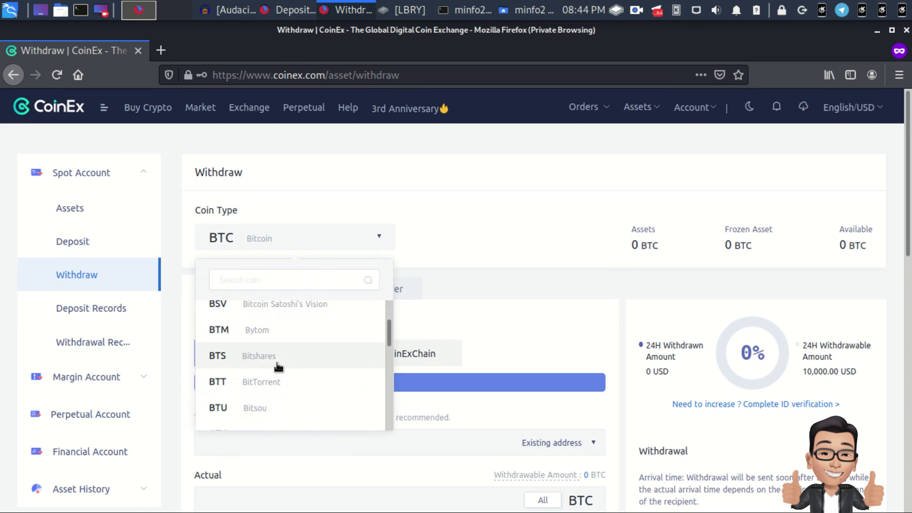
click(561, 316)
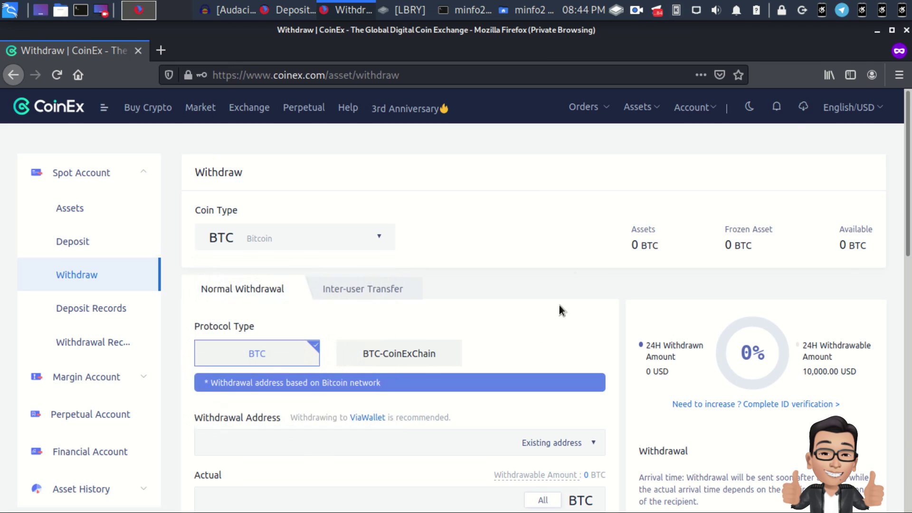
click(103, 312)
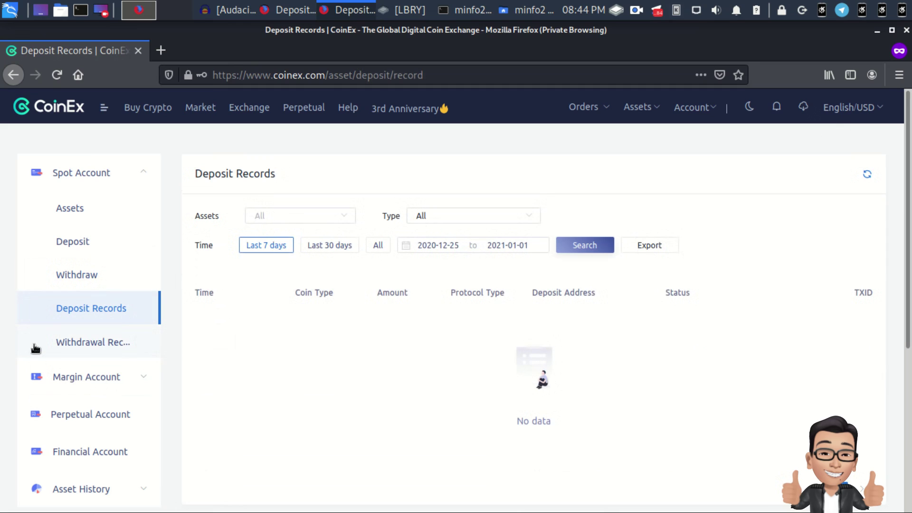
click(90, 344)
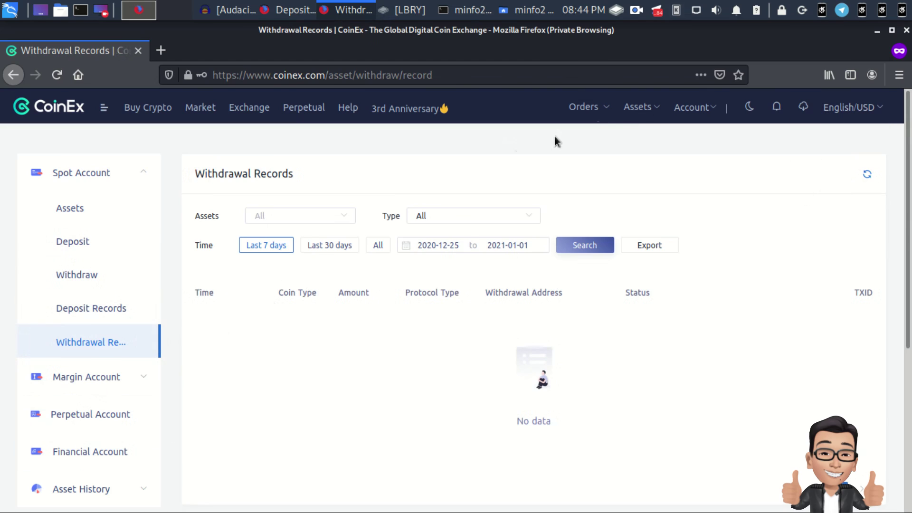
On the CoinEx home page, highlight the LBC/USDT Top Gainers price of 0.109232
click(50, 104)
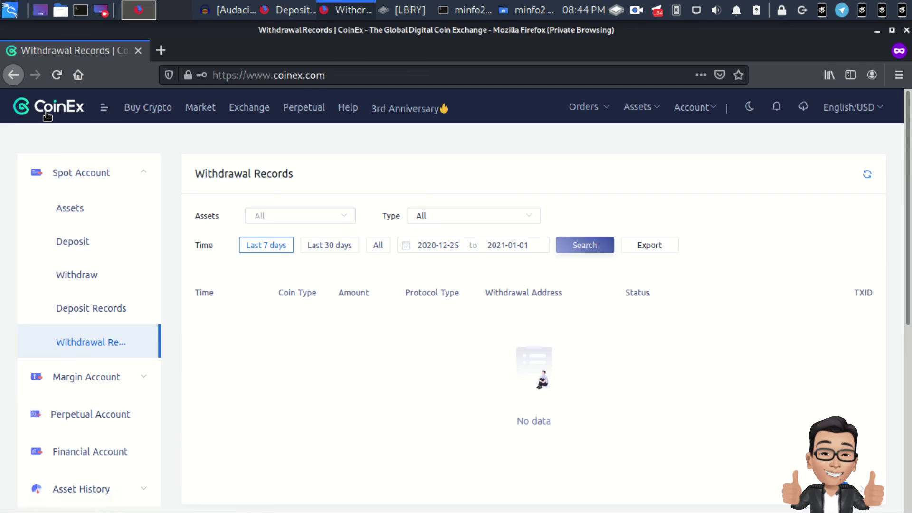
scroll(475, 347, down, 3)
scroll(474, 343, down, 3)
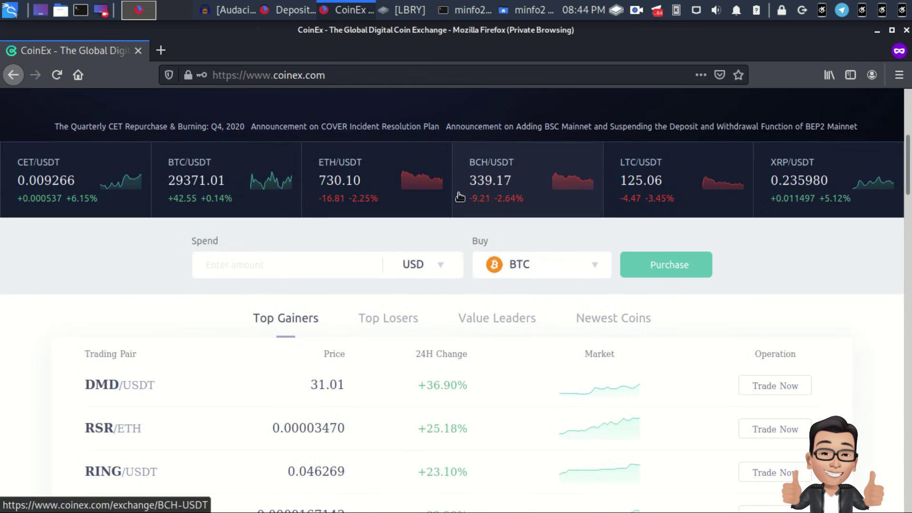
scroll(285, 383, down, 5)
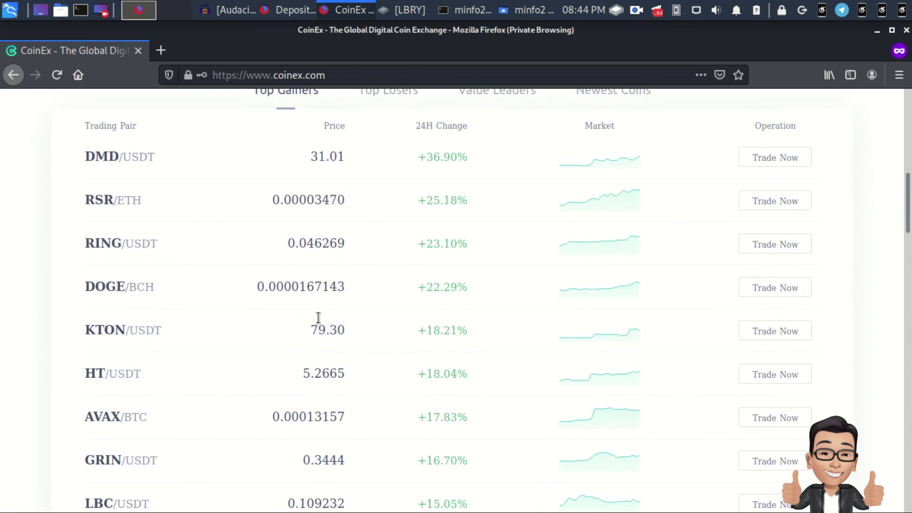
scroll(221, 331, down, 6)
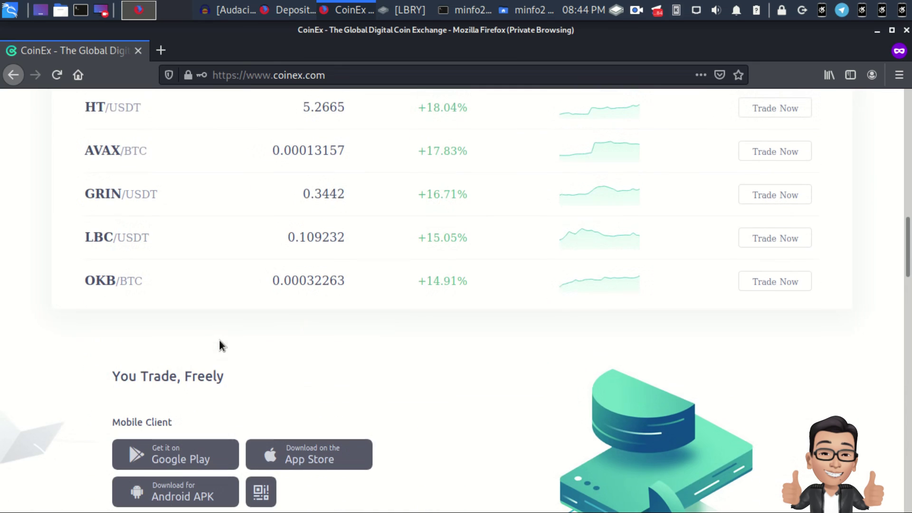
drag(293, 232, 376, 237)
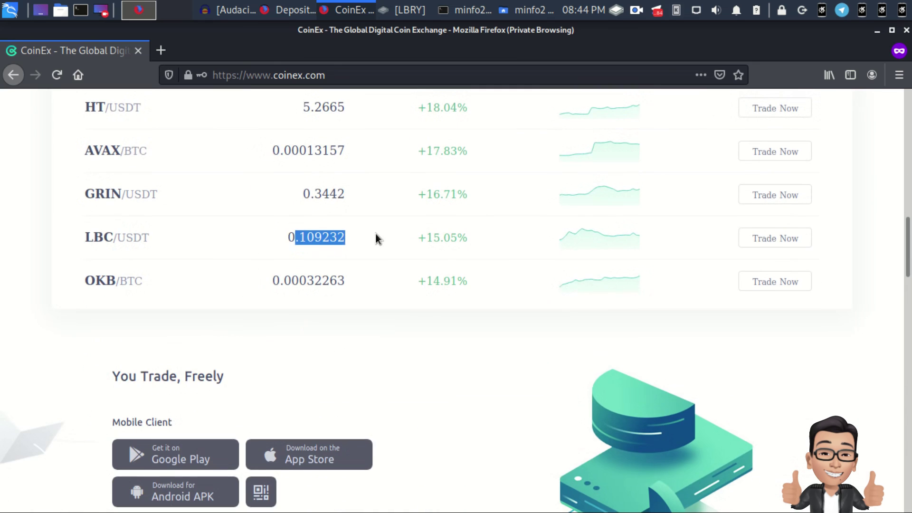
mouse_move(296, 238)
mouse_down()
mouse_move(359, 240)
mouse_move(284, 241)
mouse_up()
scroll(353, 292, up, 8)
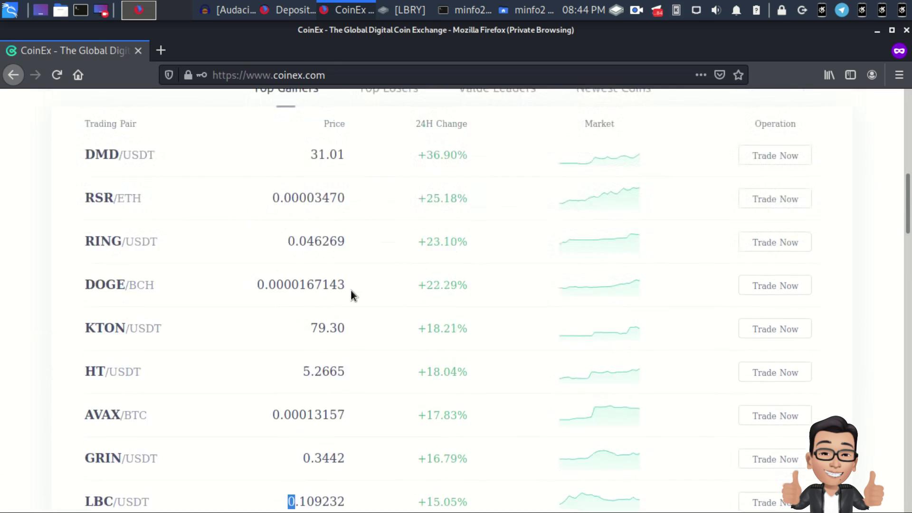
scroll(321, 294, up, 4)
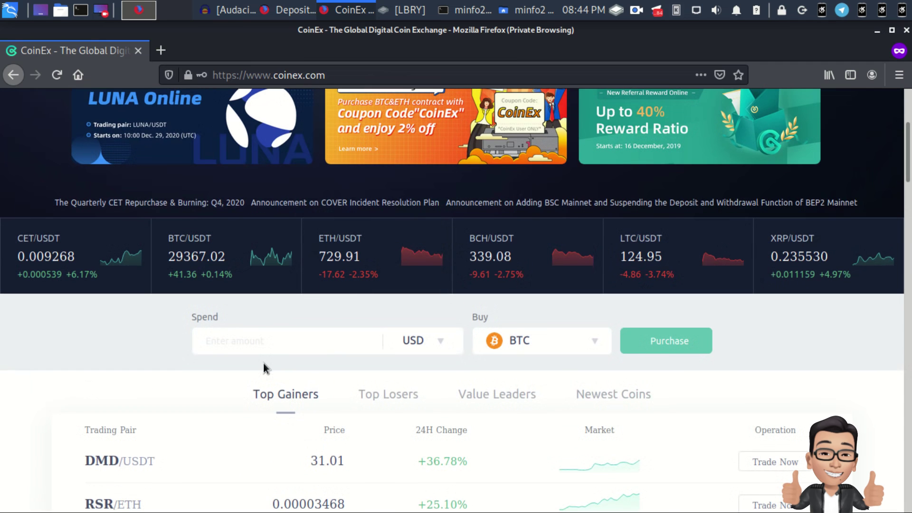
scroll(263, 363, up, 4)
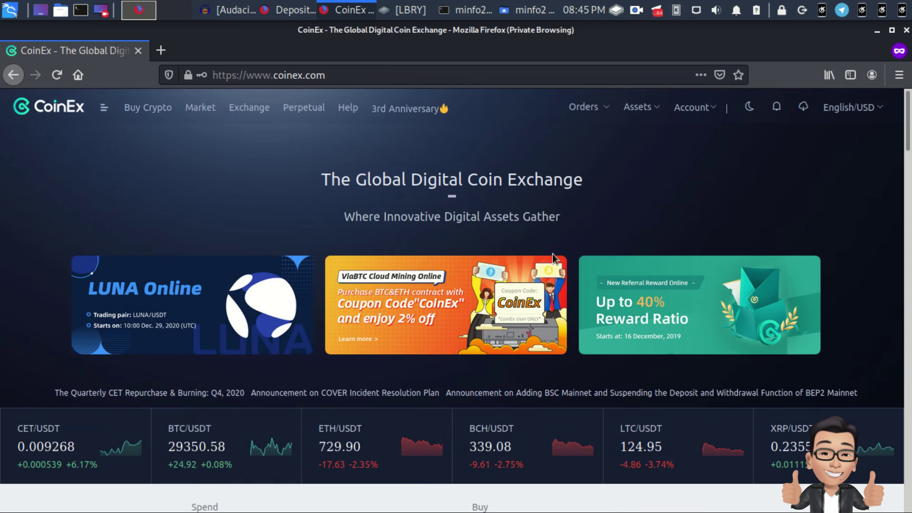